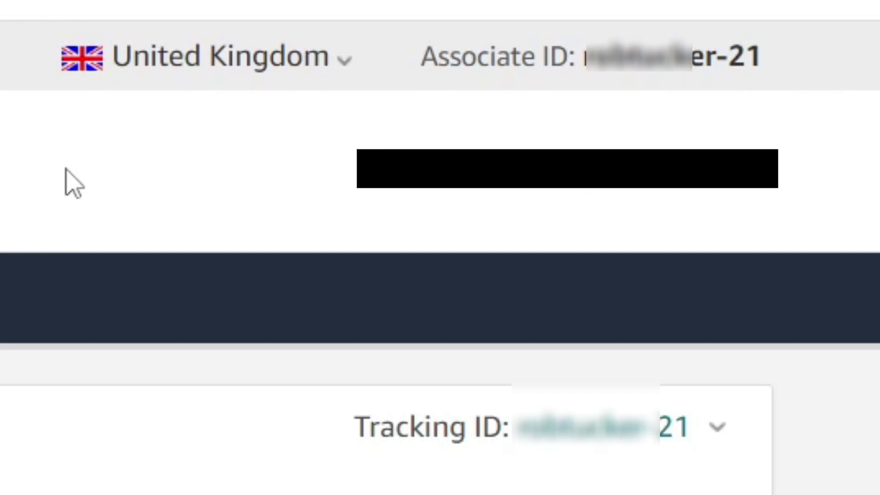
scroll(74, 183, down, 4)
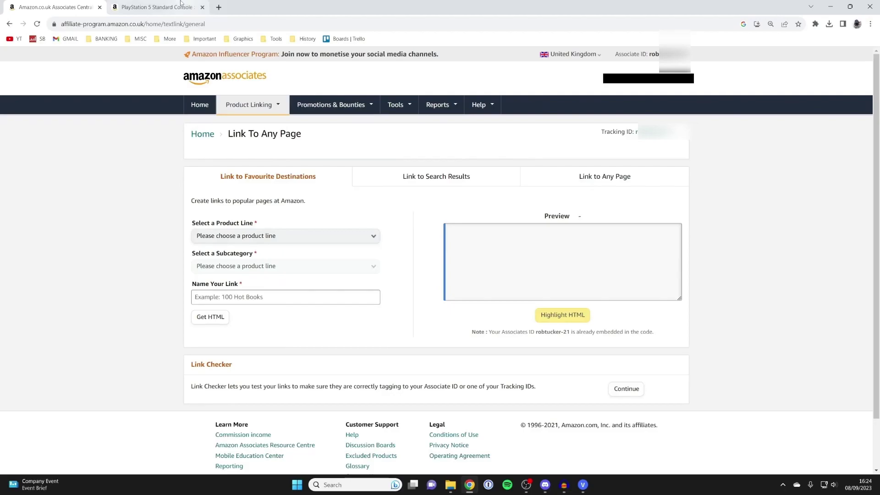
- Bring up the PlayStation 5 Standard Console product page with its SiteStripe bar
click(157, 8)
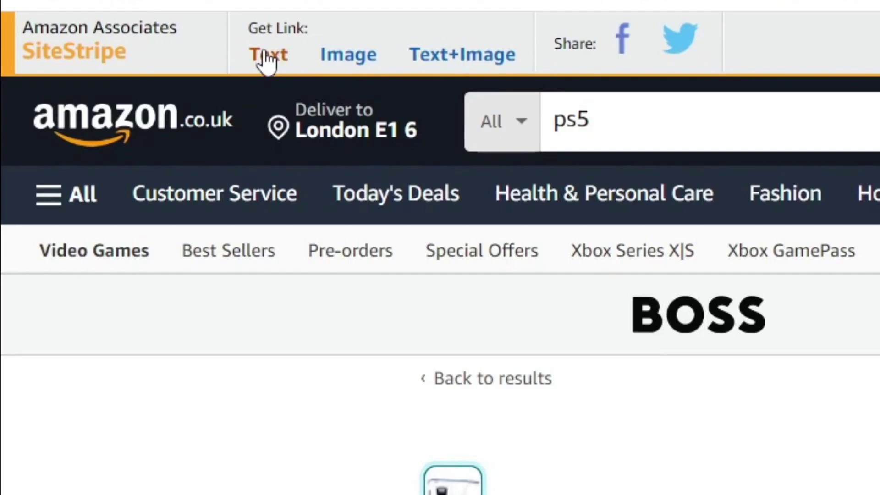
- Generate a SiteStripe text link for PlayStation 5, check Associate IDs, and select the short link
click(268, 54)
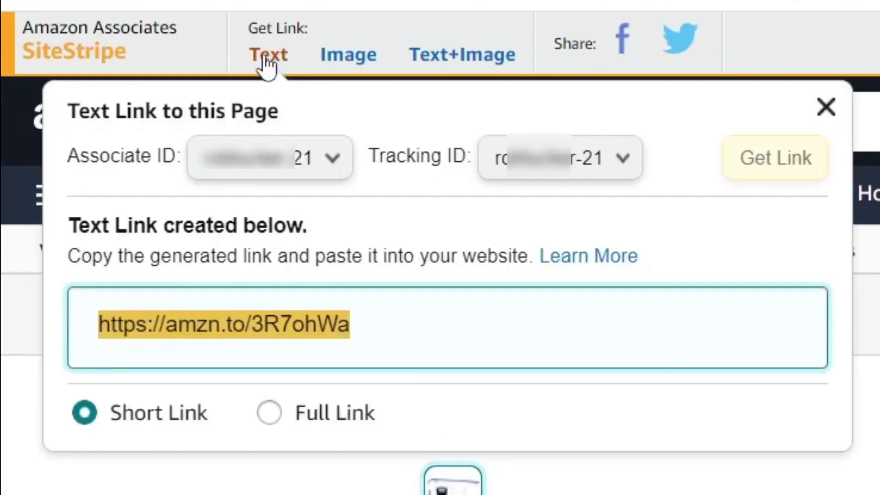
click(258, 159)
click(260, 174)
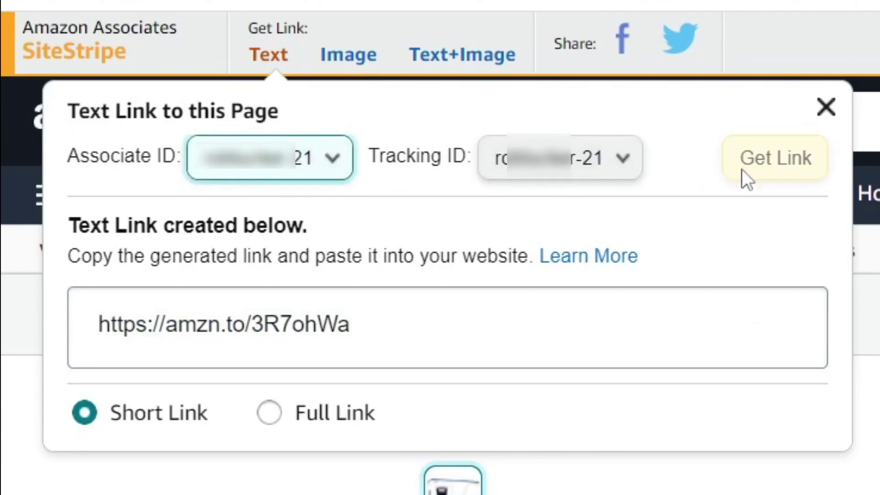
drag(381, 324, 84, 329)
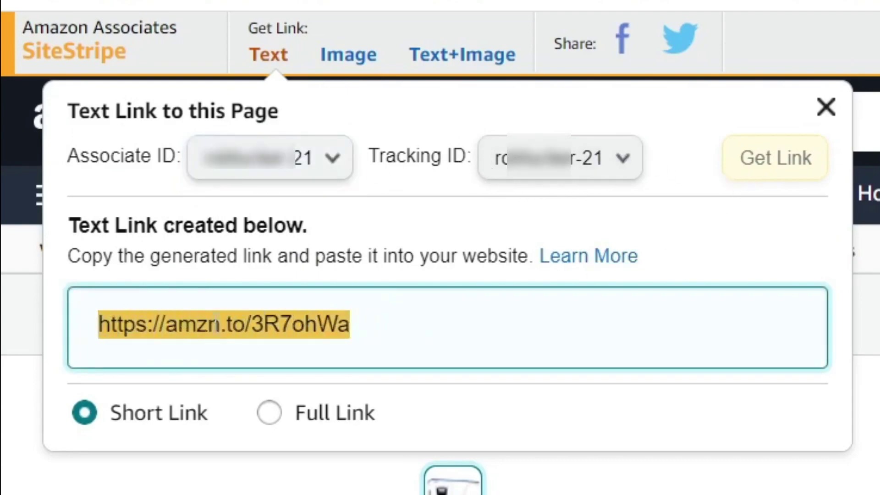